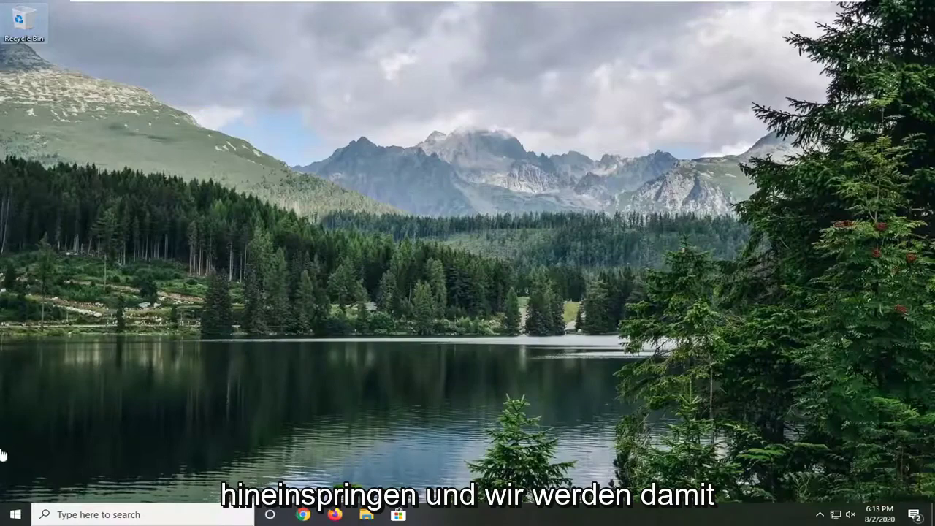
- Open Control Panel in large-icon view and bring up the Sound settings
{"action": "left_click", "coordinate": [7, 519]}
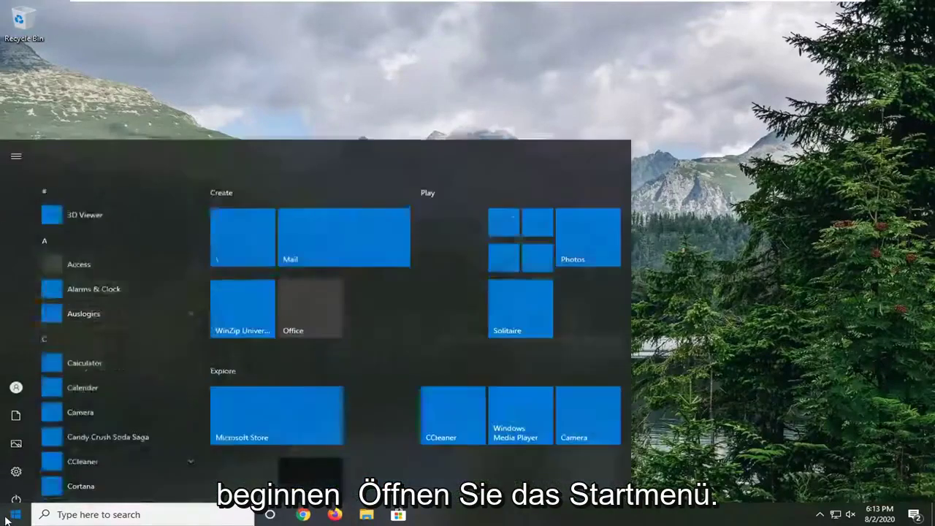
{"action": "type", "text": "contr"}
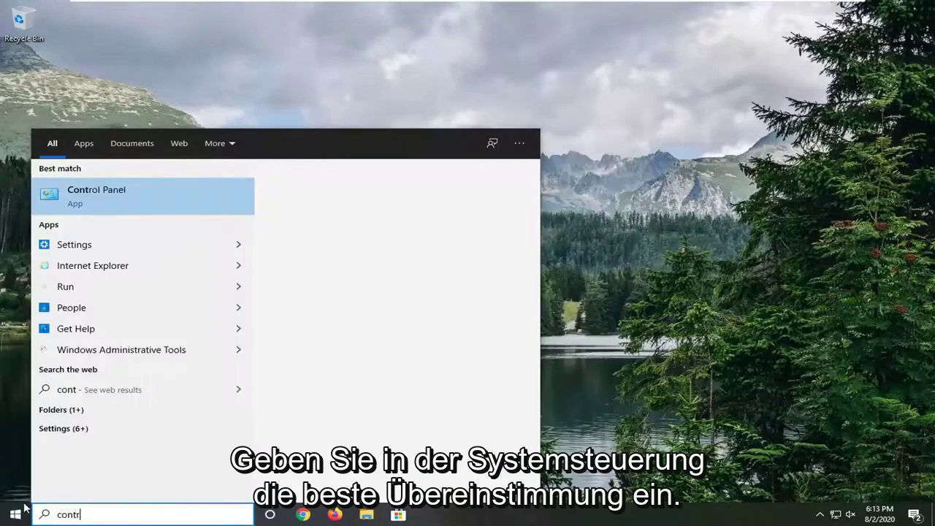
{"action": "type", "text": "ol panel"}
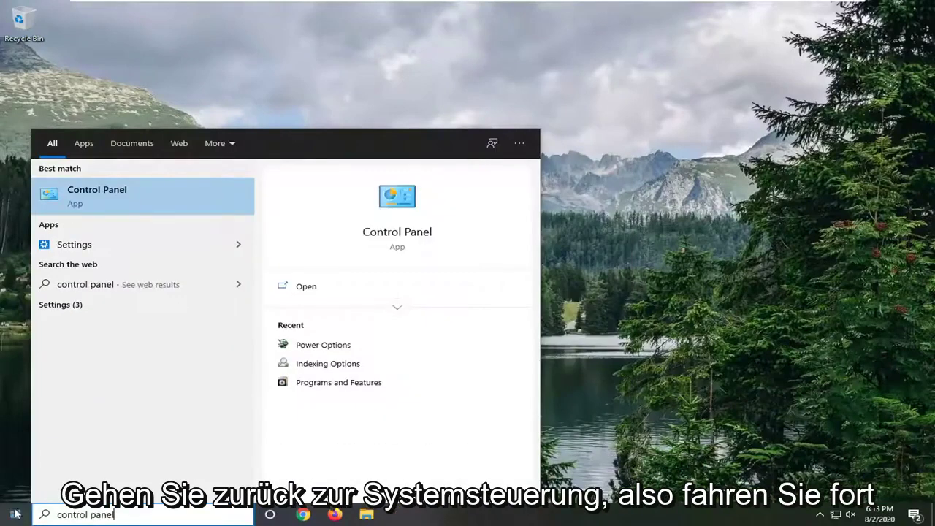
{"action": "left_click", "coordinate": [78, 197]}
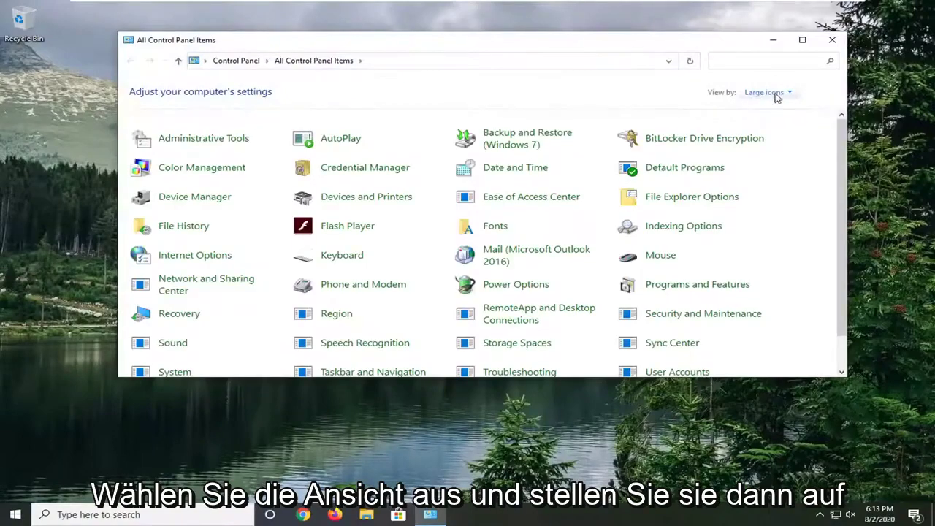
{"action": "left_click", "coordinate": [776, 98]}
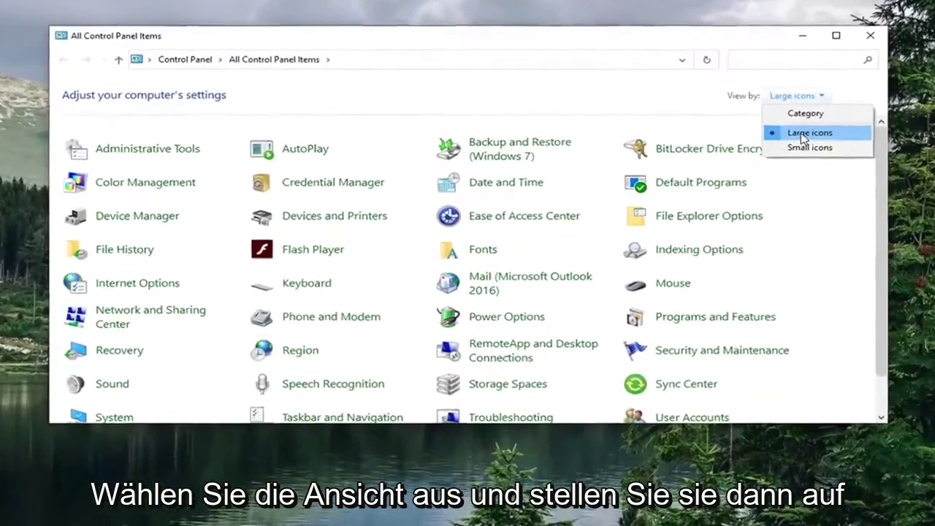
{"action": "left_click", "coordinate": [774, 130]}
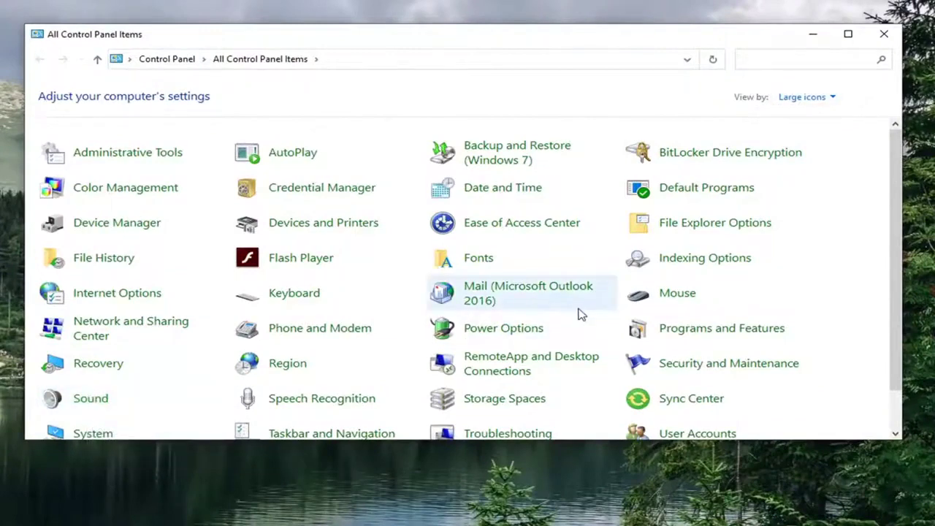
{"action": "left_click_drag", "start_coordinate": [70, 51], "coordinate": [383, 79]}
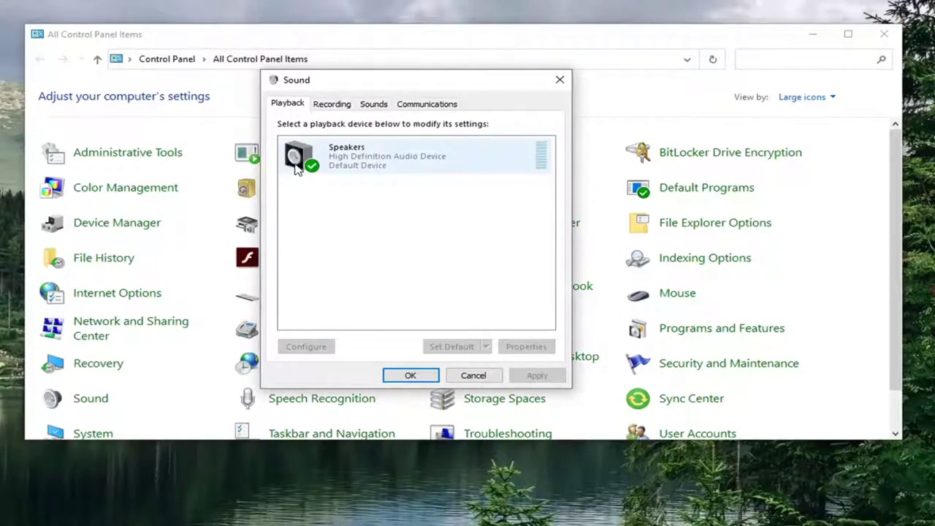
- Disable all enhancements on the Speakers device and save with OK
{"action": "left_click", "coordinate": [409, 162]}
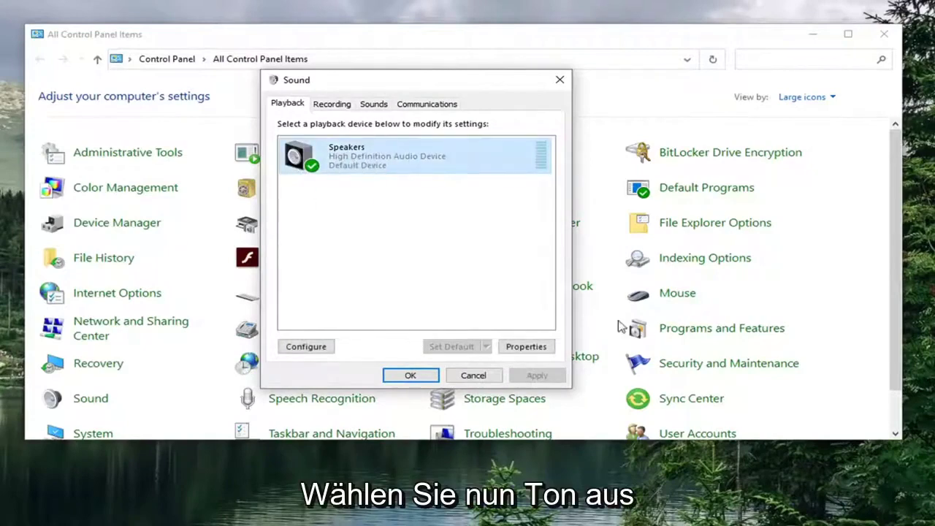
{"action": "left_click", "coordinate": [532, 347]}
{"action": "left_click_drag", "start_coordinate": [410, 131], "coordinate": [394, 76]}
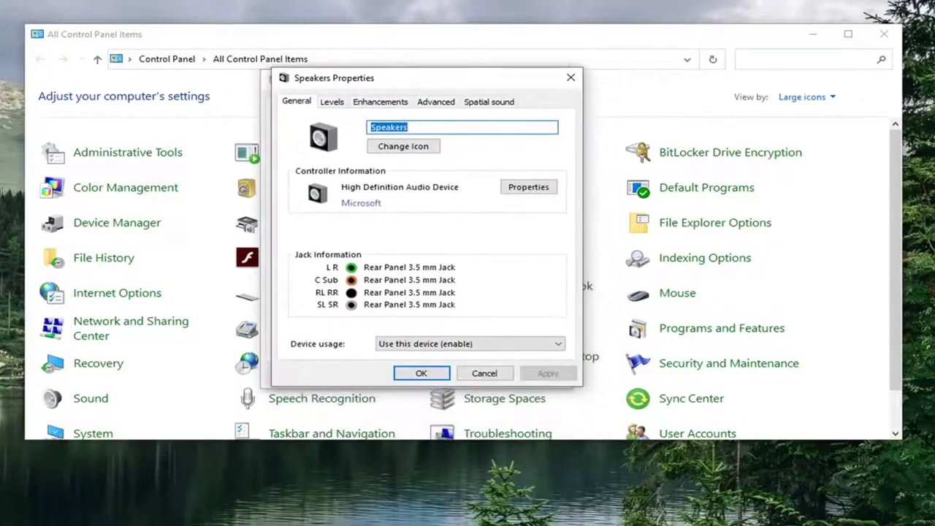
{"action": "left_click", "coordinate": [381, 102]}
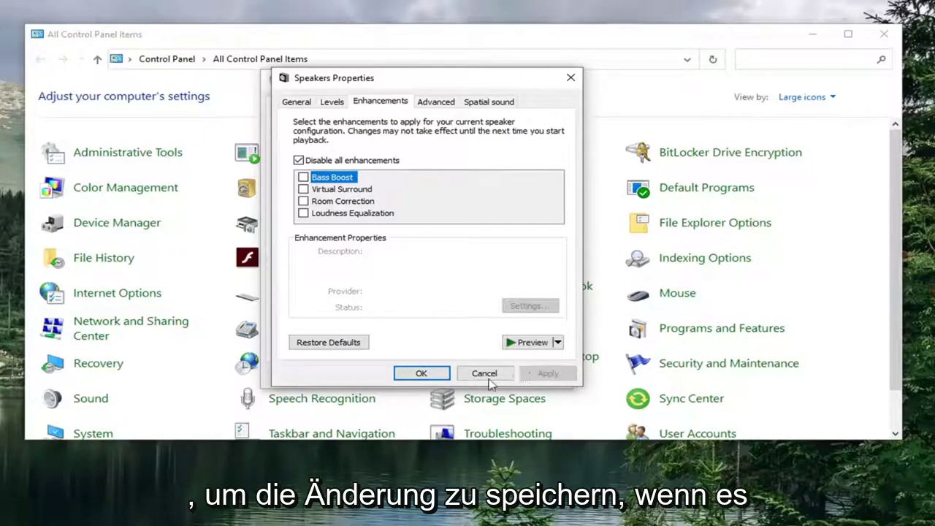
{"action": "left_click", "coordinate": [420, 373]}
{"action": "left_click", "coordinate": [411, 375]}
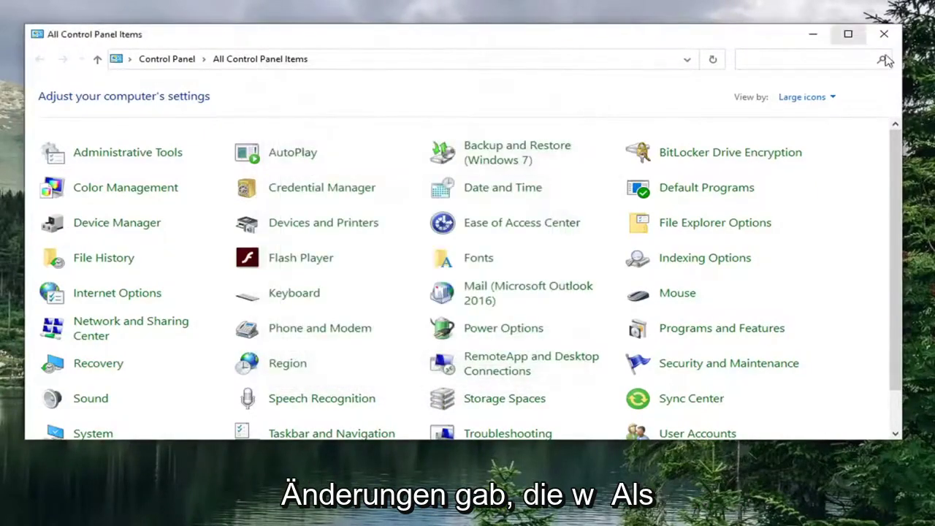
- Close Control Panel and open the Services app from Start search
{"action": "left_click", "coordinate": [883, 34]}
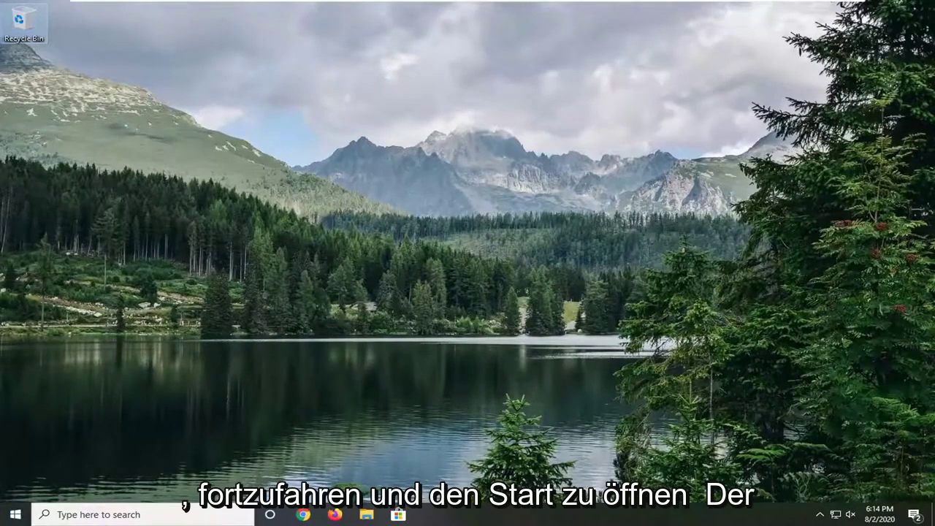
{"action": "left_click", "coordinate": [14, 514]}
{"action": "type", "text": "s"}
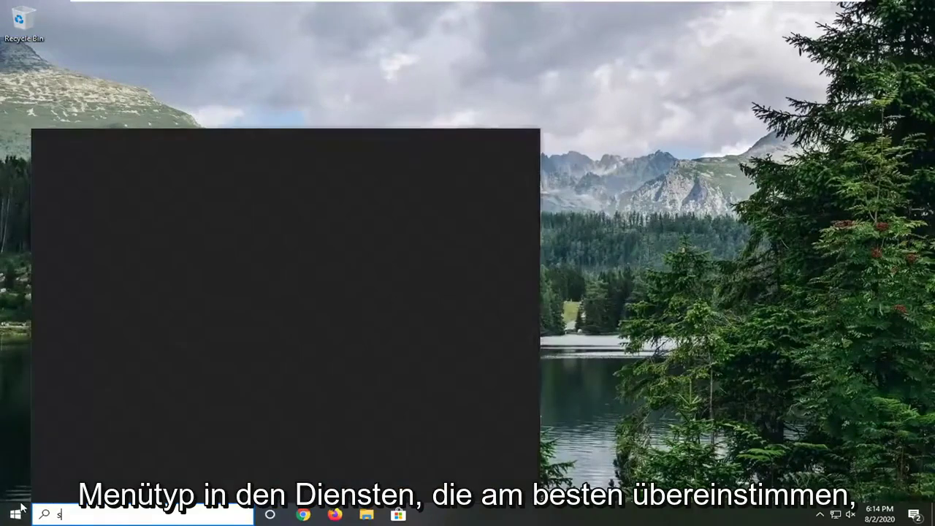
{"action": "type", "text": "ervices"}
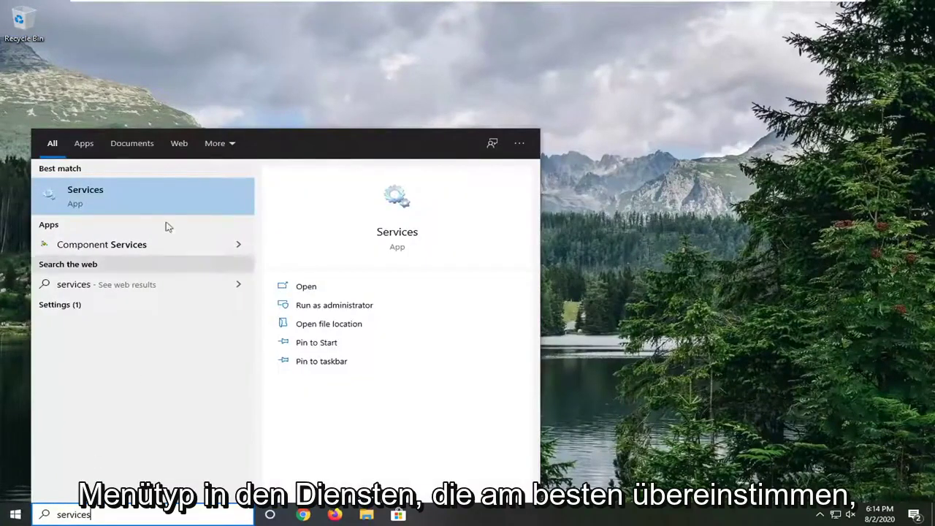
{"action": "left_click", "coordinate": [110, 204]}
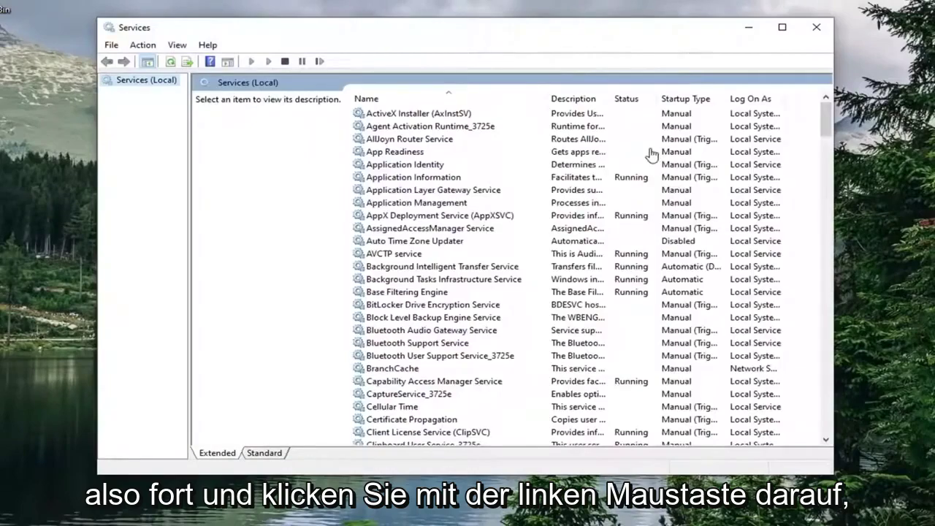
{"action": "left_click", "coordinate": [410, 254]}
{"action": "left_click_drag", "start_coordinate": [824, 131], "coordinate": [789, 429]}
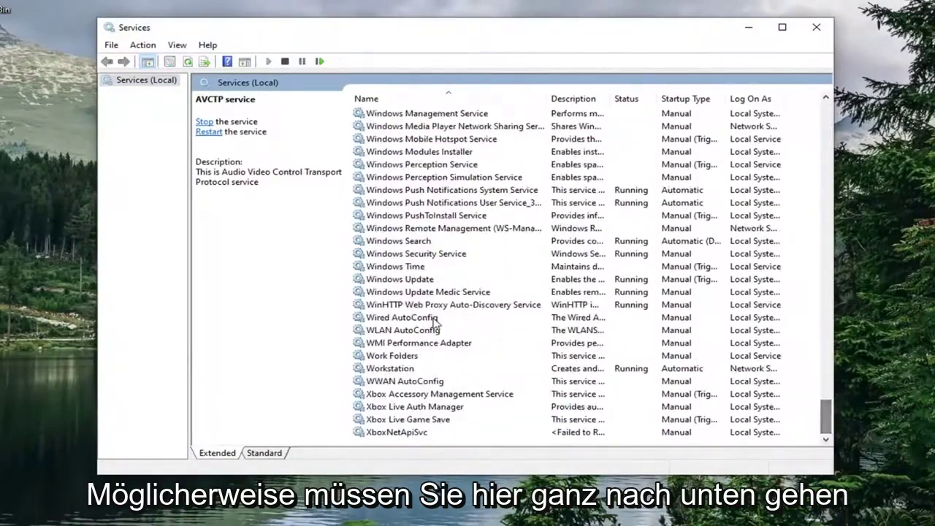
{"action": "scroll", "coordinate": [434, 321], "scroll_direction": "up", "scroll_amount": 8}
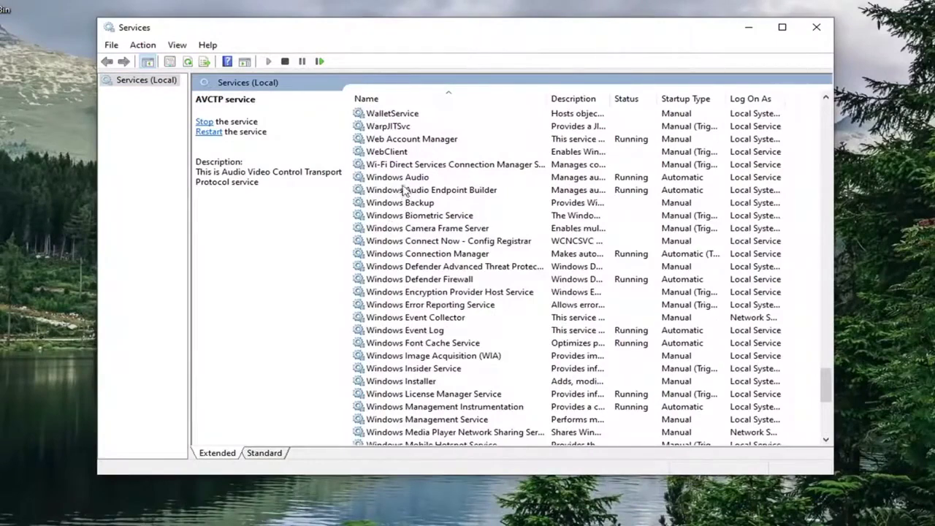
- Set the Windows Audio service's startup type to Automatic, apply it, and close Services
{"action": "left_click", "coordinate": [401, 179]}
{"action": "double_click", "coordinate": [404, 179]}
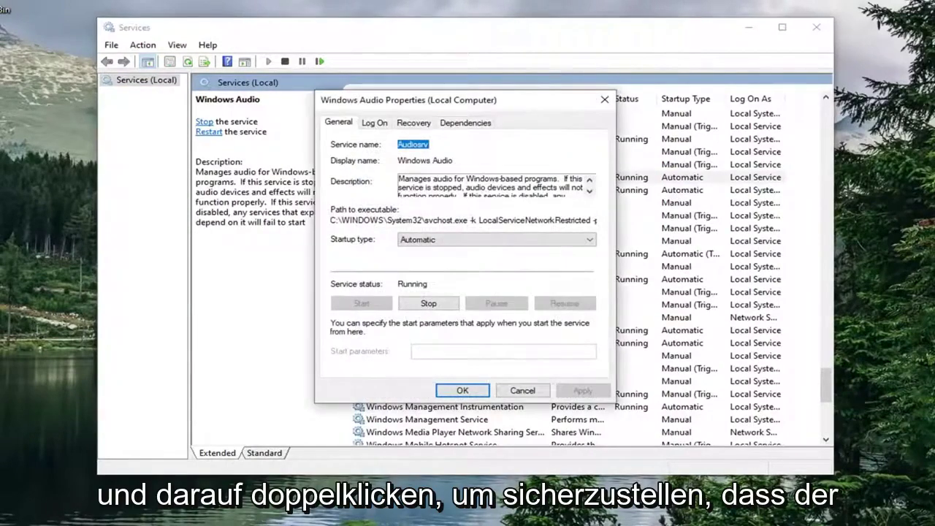
{"action": "left_click", "coordinate": [478, 241]}
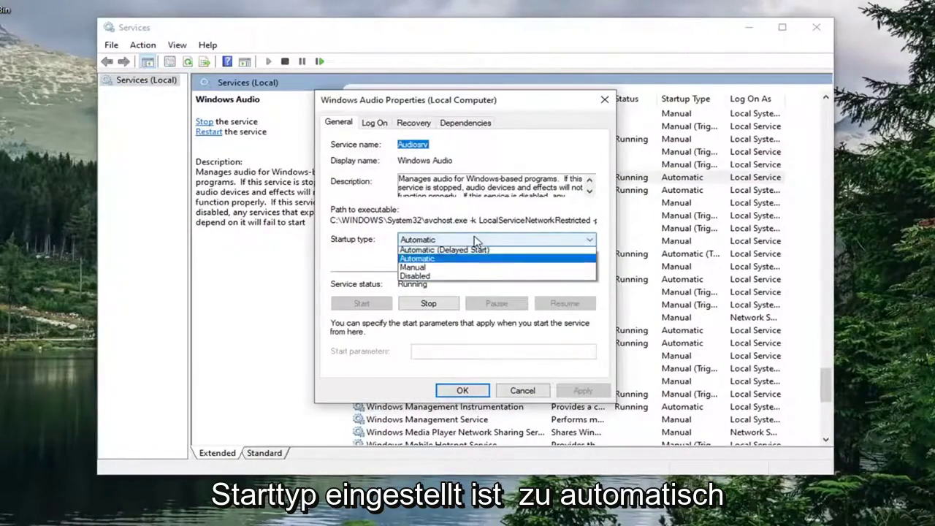
{"action": "left_click", "coordinate": [432, 260]}
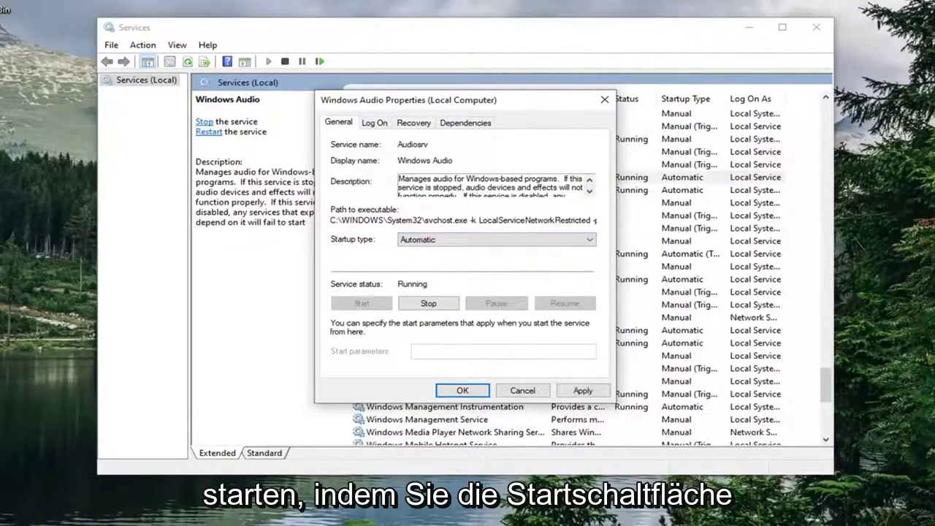
{"action": "left_click", "coordinate": [581, 391]}
{"action": "left_click", "coordinate": [460, 390]}
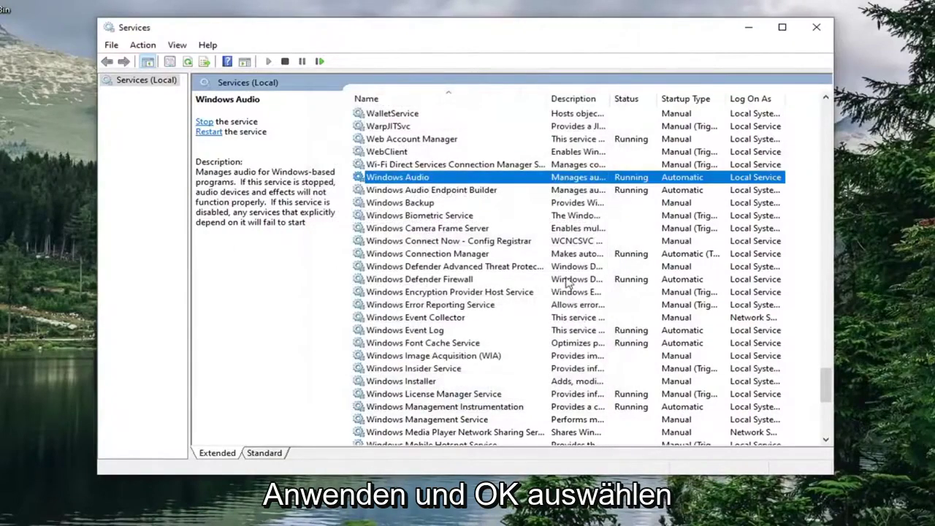
{"action": "left_click", "coordinate": [814, 28]}
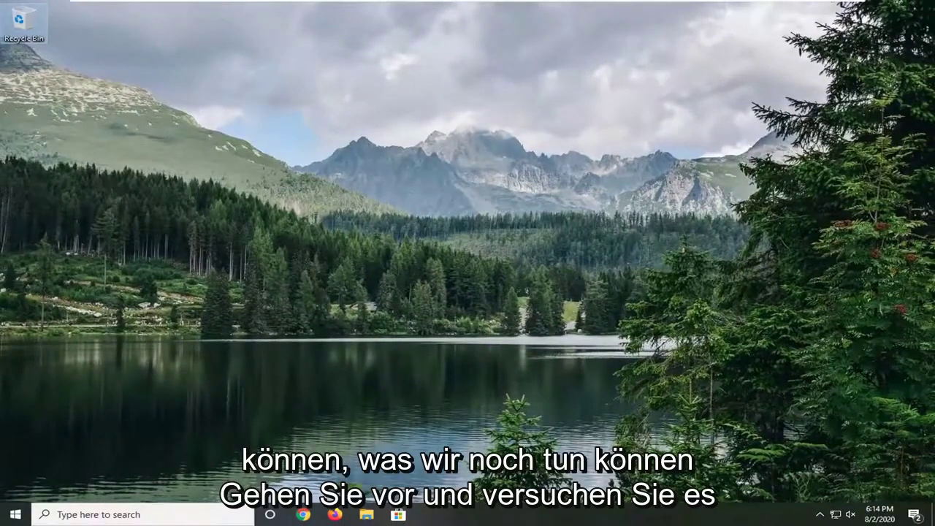
- Open Device Manager and select High Definition Audio Device under Sound, video and game controllers
{"action": "left_click", "coordinate": [14, 514]}
{"action": "type", "text": "device manager"}
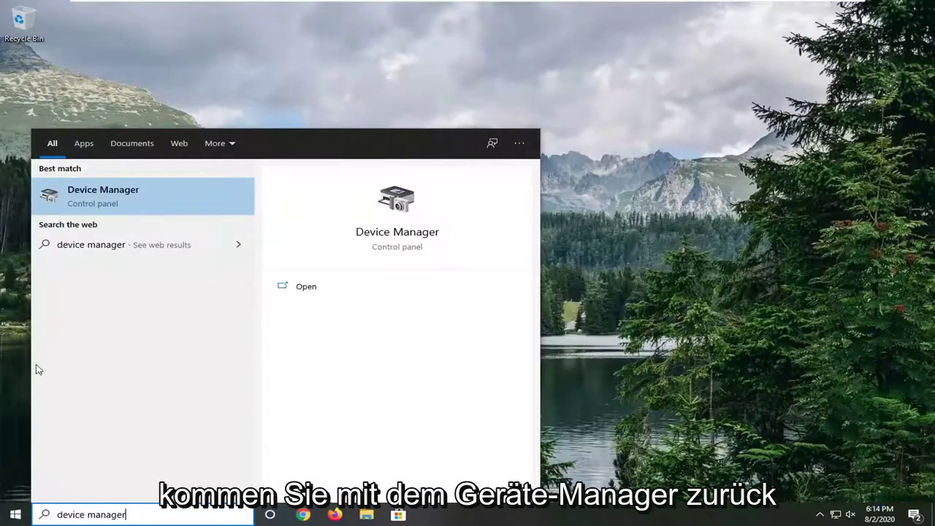
{"action": "left_click", "coordinate": [97, 188]}
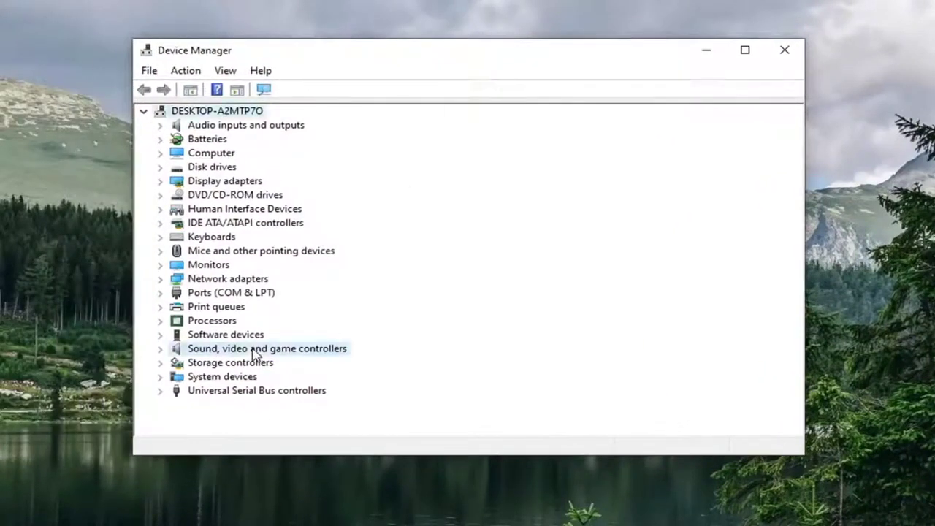
{"action": "double_click", "coordinate": [294, 357]}
{"action": "left_click", "coordinate": [272, 367]}
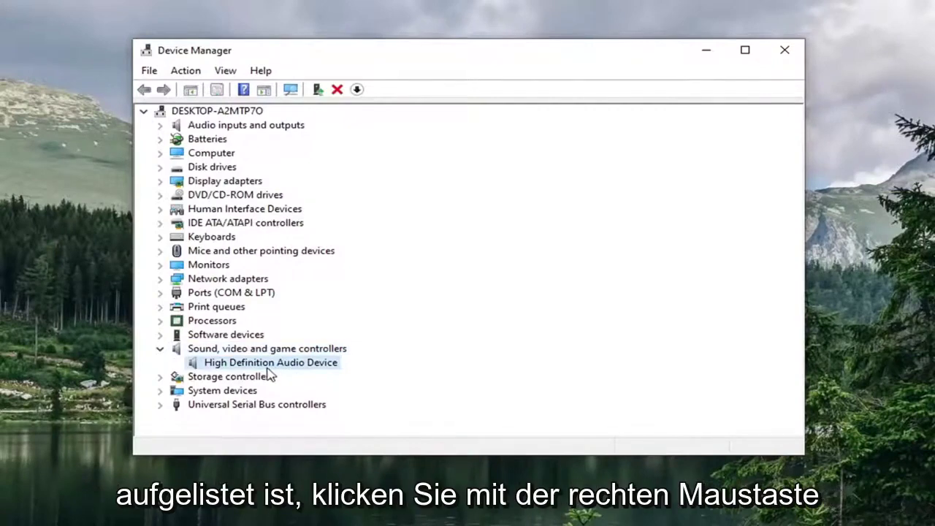
- Reinstall the High Definition Audio Device driver from the available drivers list, then close Device Manager
{"action": "right_click", "coordinate": [268, 369]}
{"action": "left_click", "coordinate": [302, 378]}
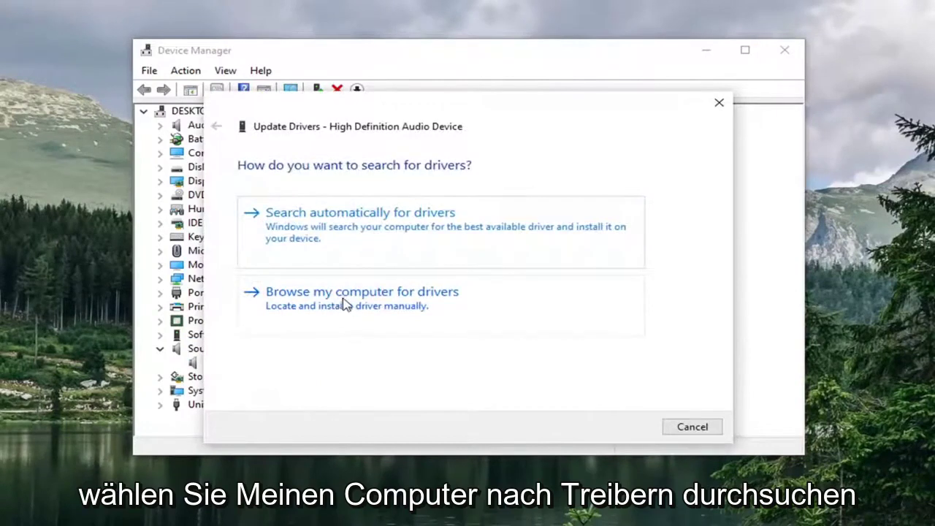
{"action": "left_click", "coordinate": [328, 311]}
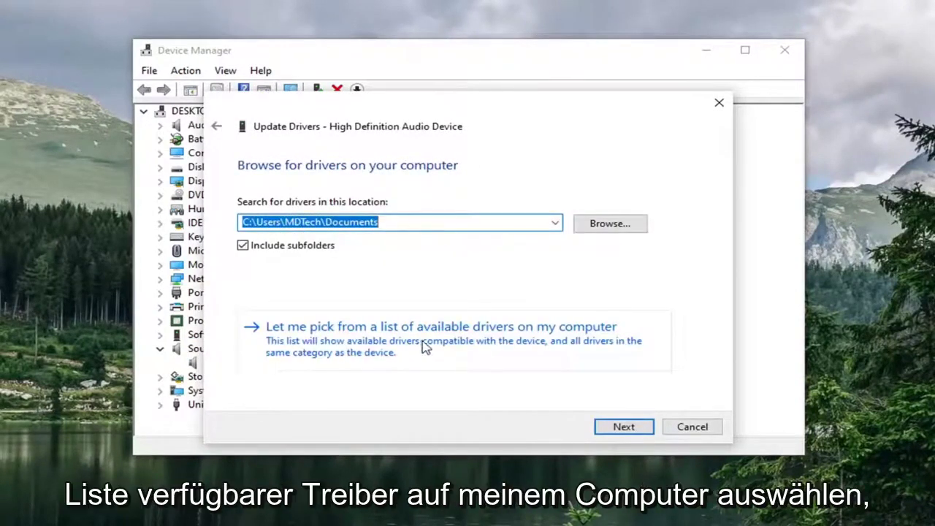
{"action": "left_click", "coordinate": [542, 344]}
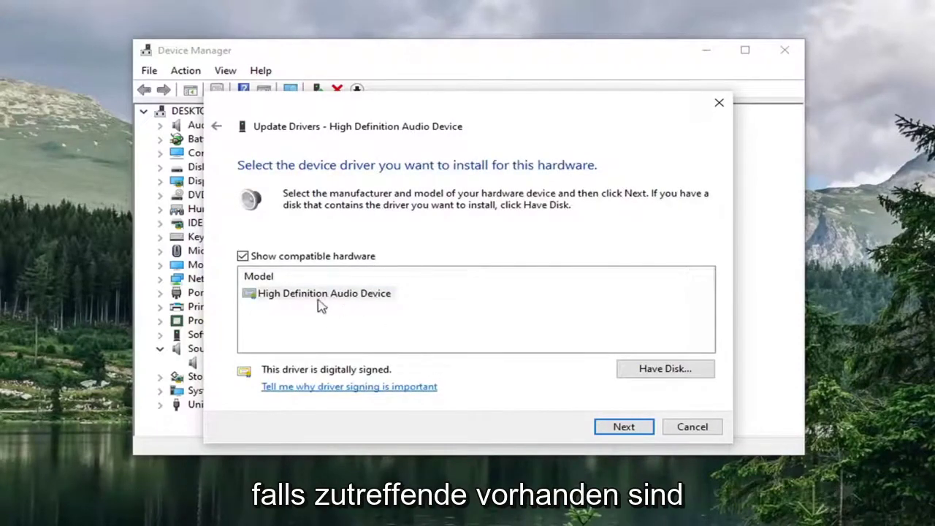
{"action": "left_click", "coordinate": [317, 293]}
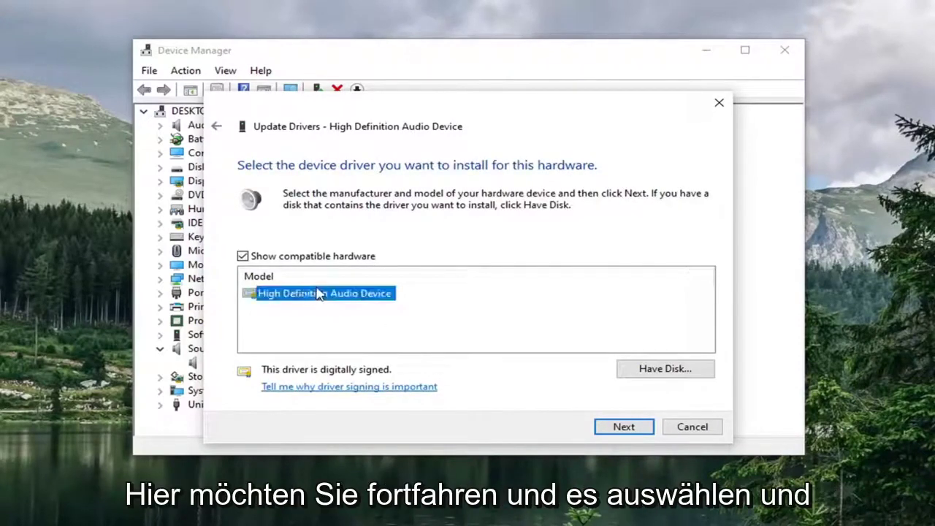
{"action": "left_click", "coordinate": [622, 426]}
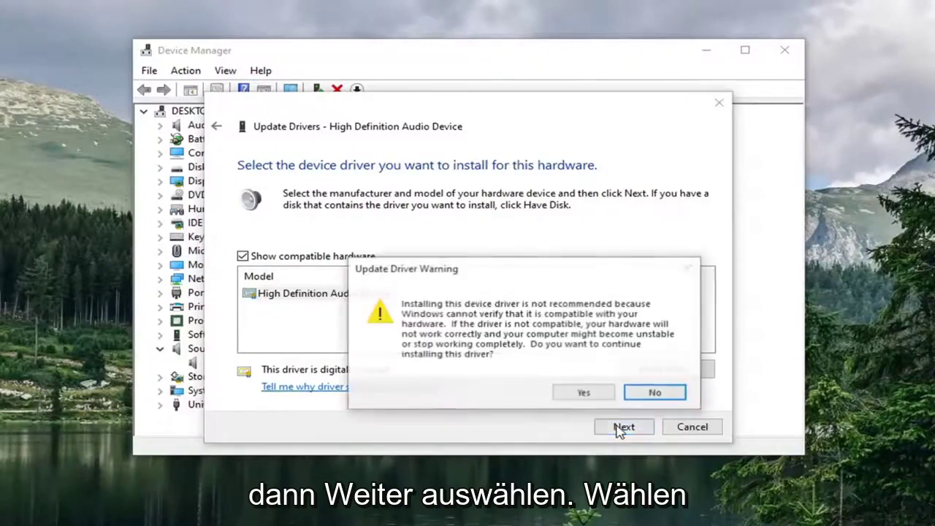
{"action": "left_click", "coordinate": [582, 395]}
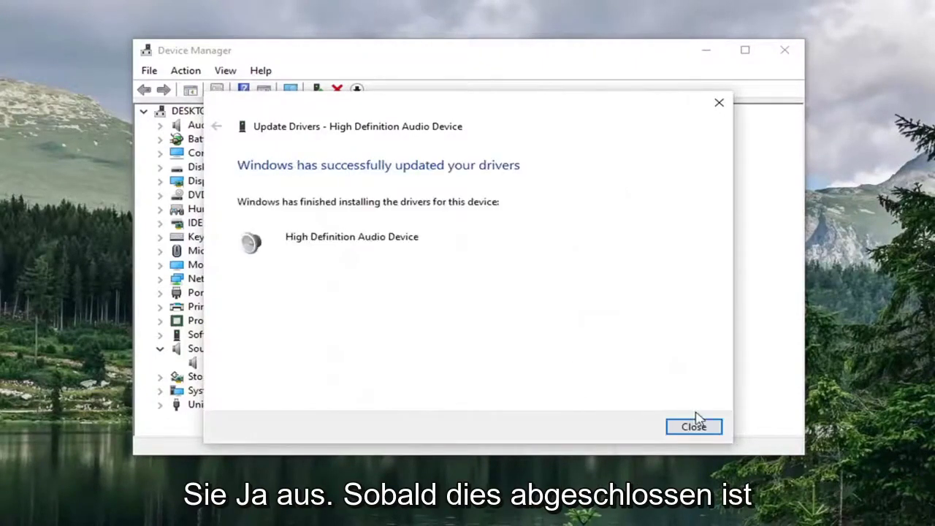
{"action": "left_click", "coordinate": [690, 427]}
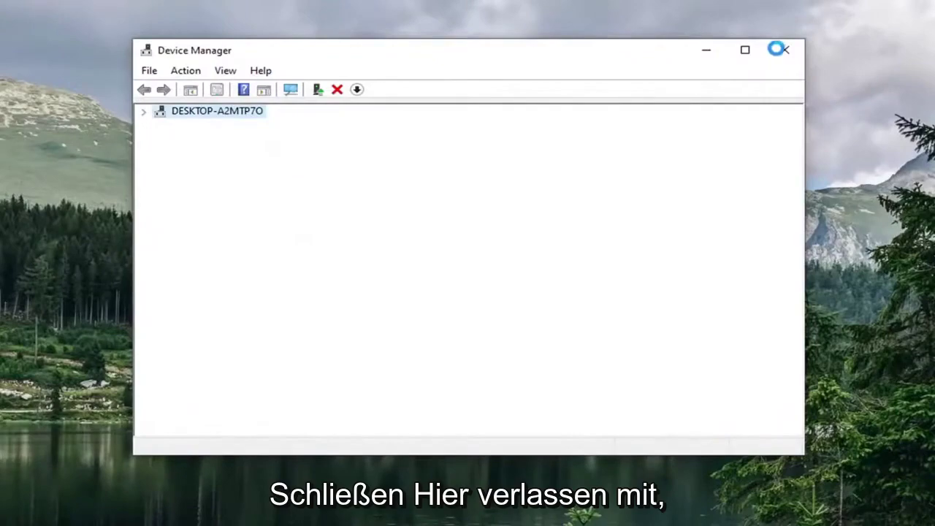
{"action": "left_click", "coordinate": [780, 49]}
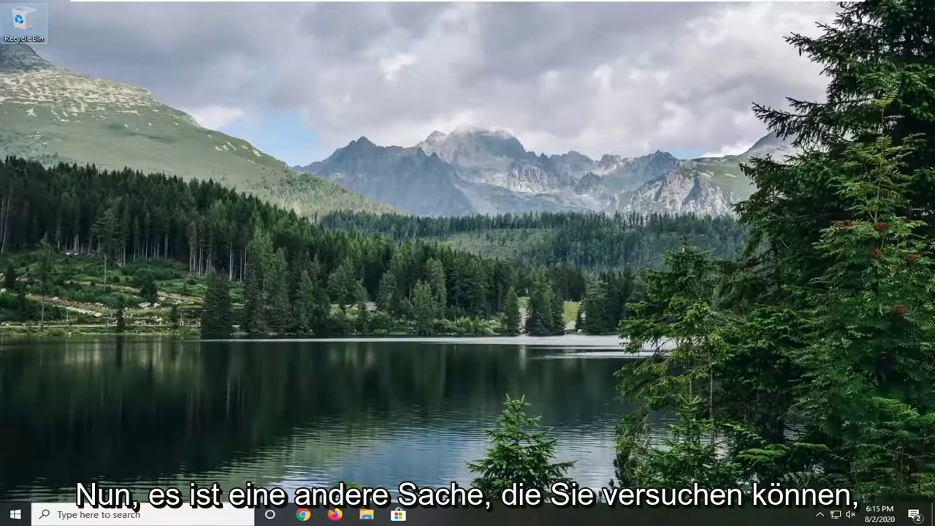
- Search 'troubleshoot' and run the Playing Audio troubleshooter from Additional troubleshooters
{"action": "left_click", "coordinate": [15, 514]}
{"action": "type", "text": "troubleshoo"}
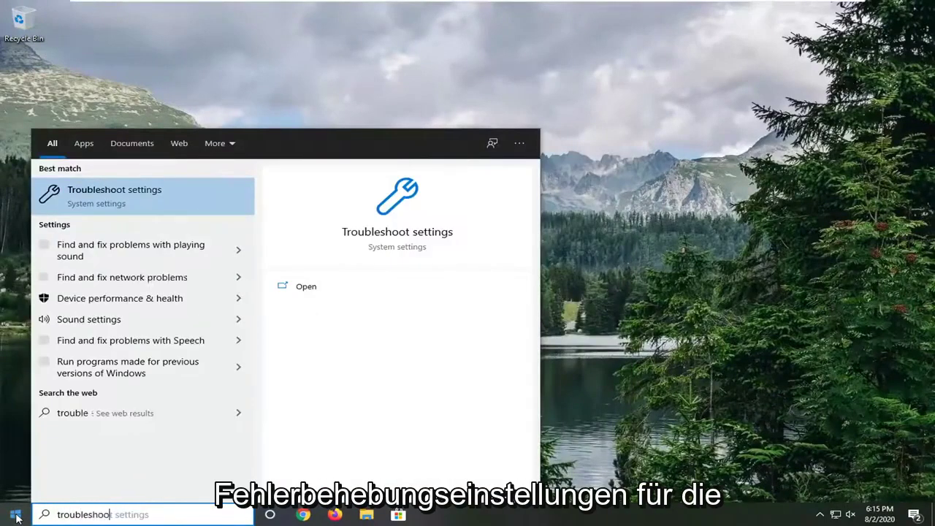
{"action": "type", "text": "t"}
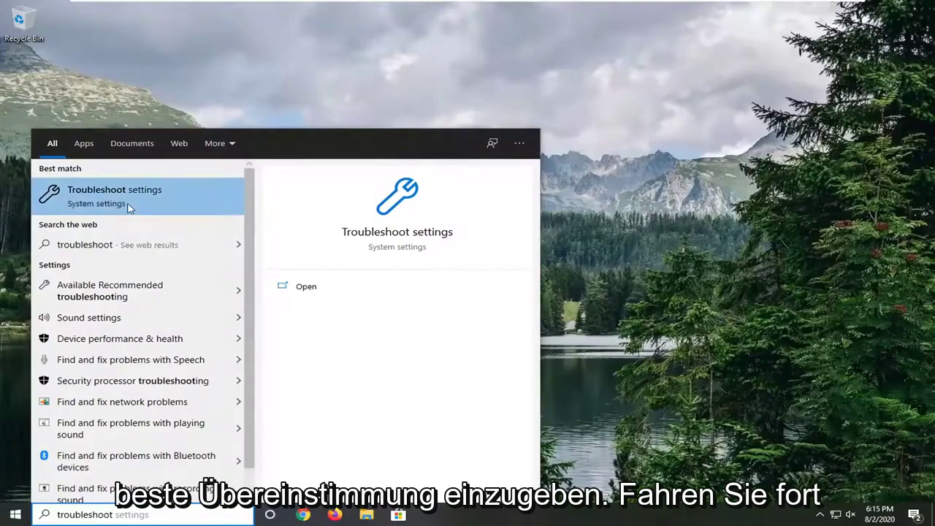
{"action": "left_click", "coordinate": [129, 207]}
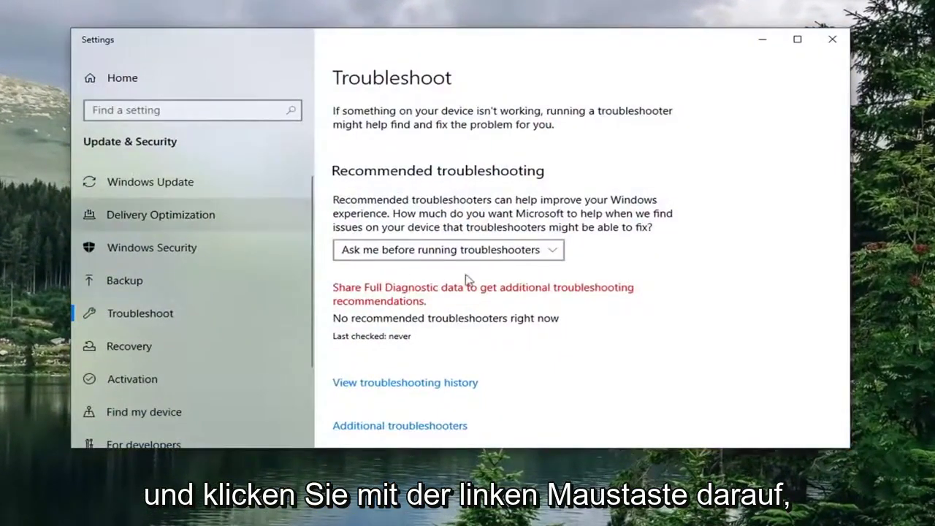
{"action": "scroll", "coordinate": [349, 371], "scroll_direction": "down", "scroll_amount": 2}
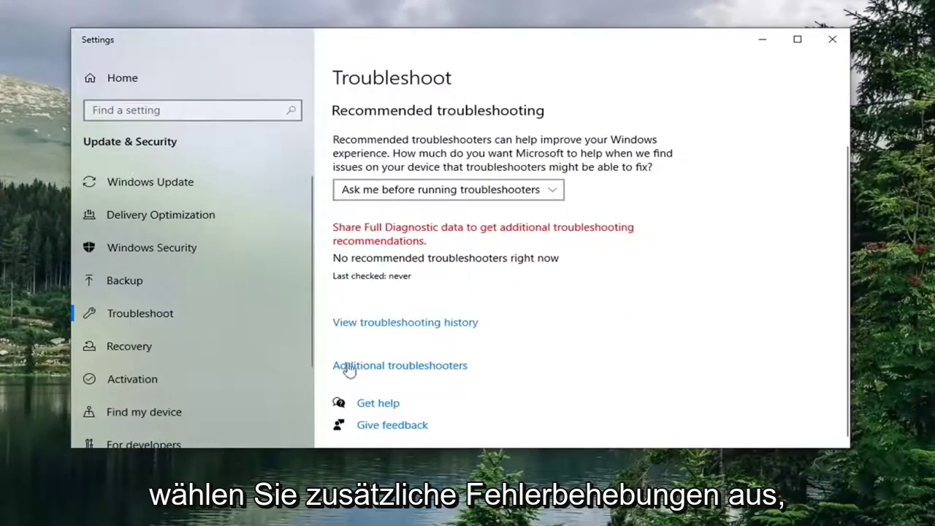
{"action": "left_click", "coordinate": [427, 367]}
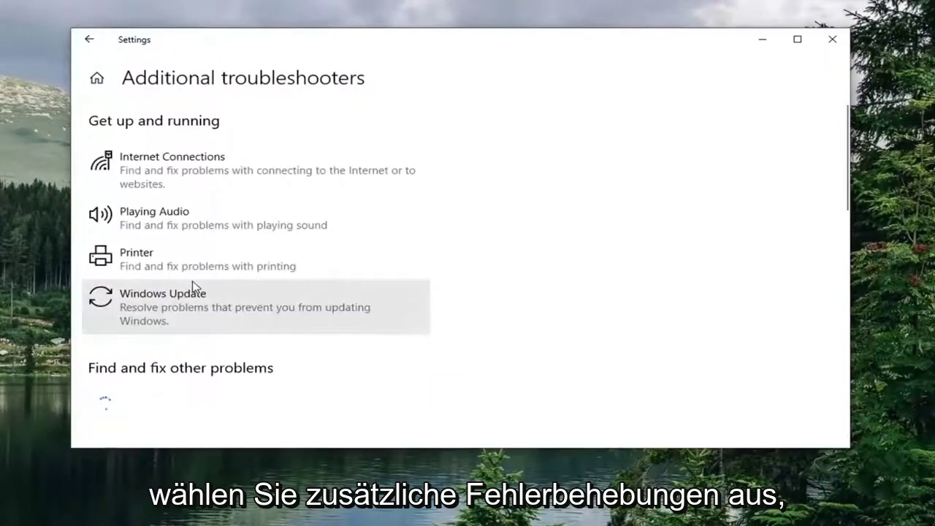
{"action": "left_click", "coordinate": [168, 228]}
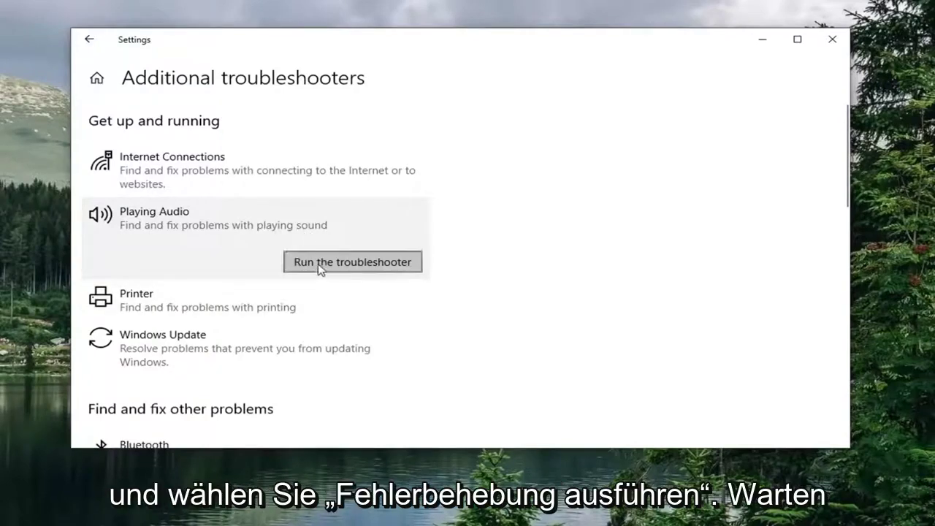
{"action": "left_click", "coordinate": [365, 265]}
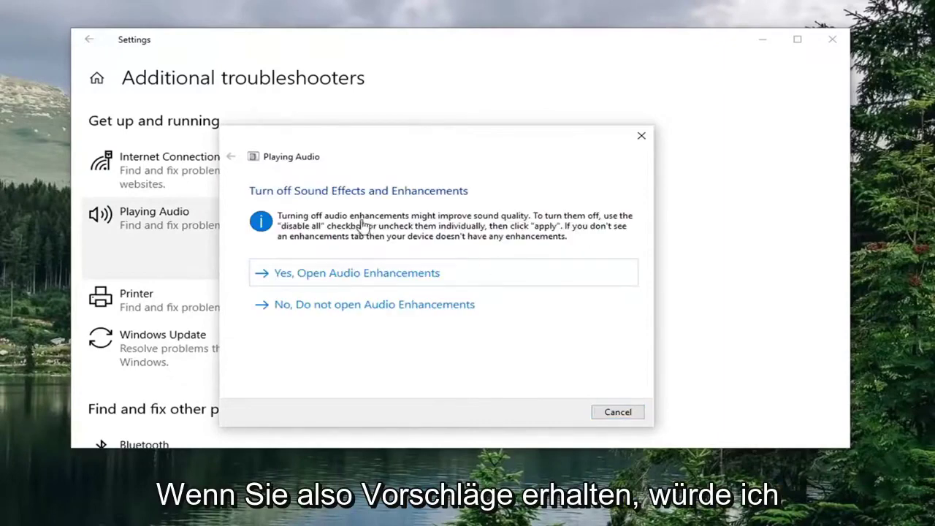
- Open Audio Enhancements from the troubleshooter, close Speaker Properties, cancel the troubleshooter, and close Settings
{"action": "left_click", "coordinate": [352, 277]}
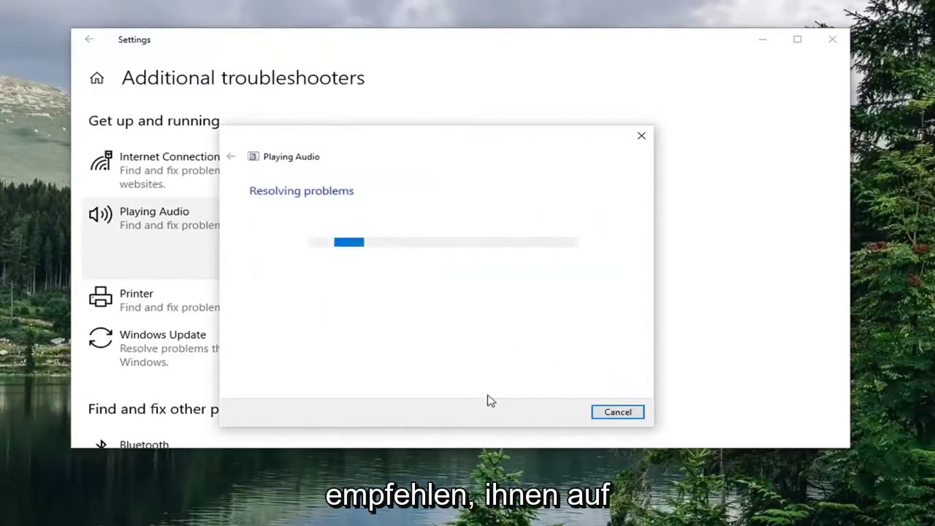
{"action": "left_click", "coordinate": [225, 31]}
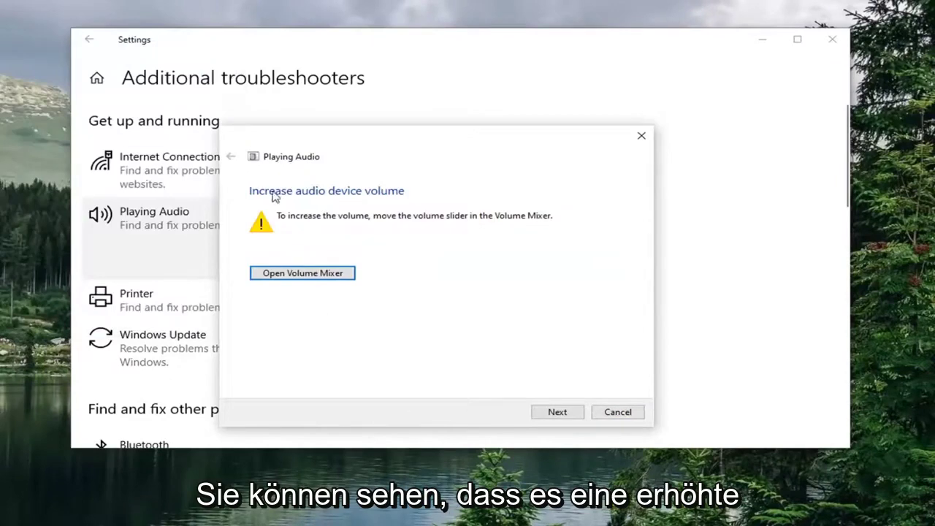
{"action": "key", "text": "Return"}
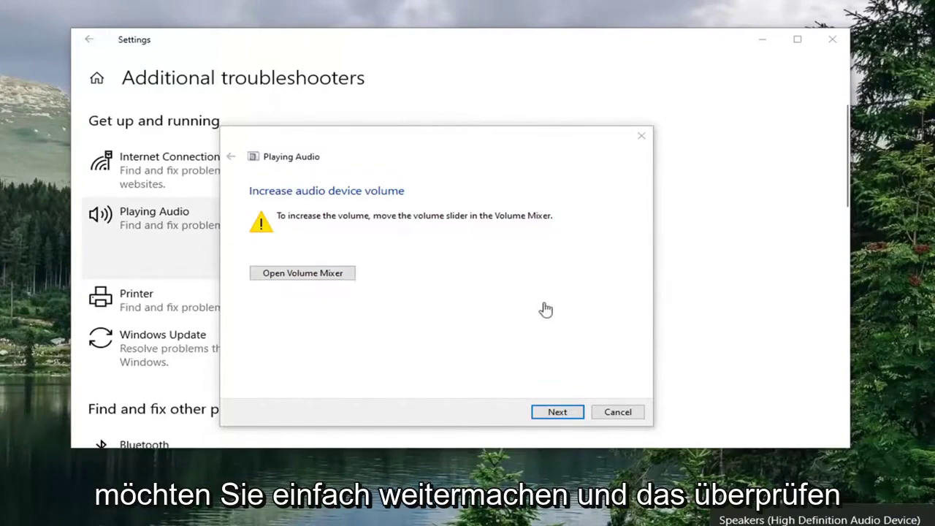
{"action": "left_click", "coordinate": [606, 418]}
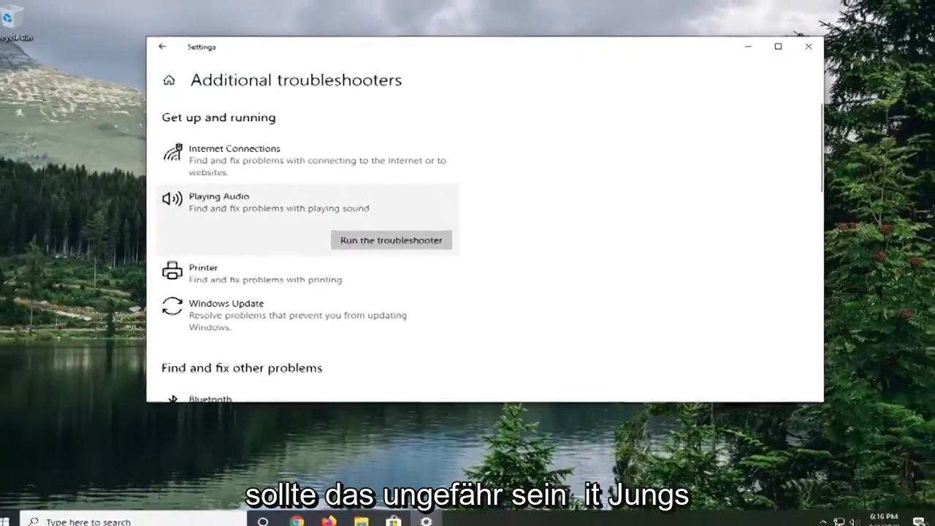
{"action": "left_click", "coordinate": [808, 46]}
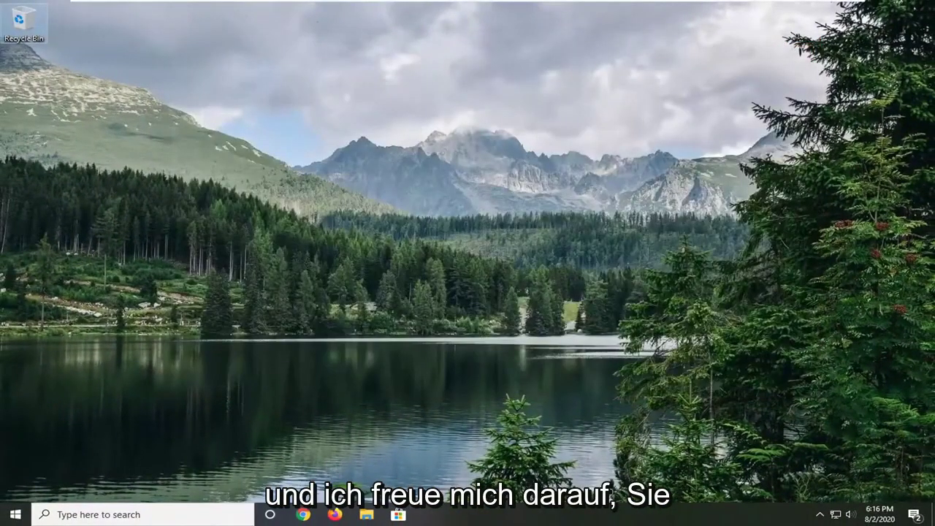